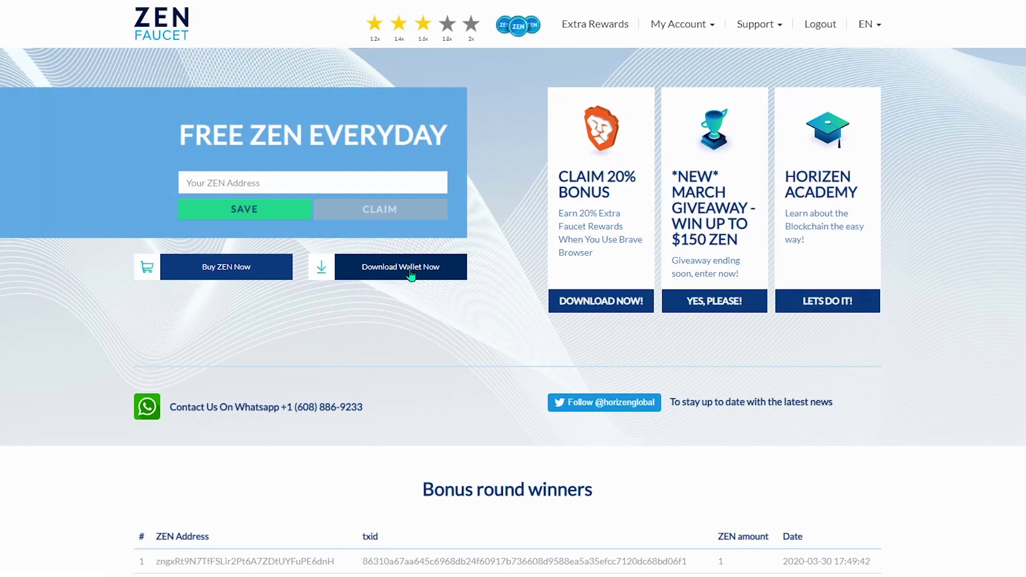
Download the Sphere by Horizen Windows wallet installer from the faucet page.
click(411, 275)
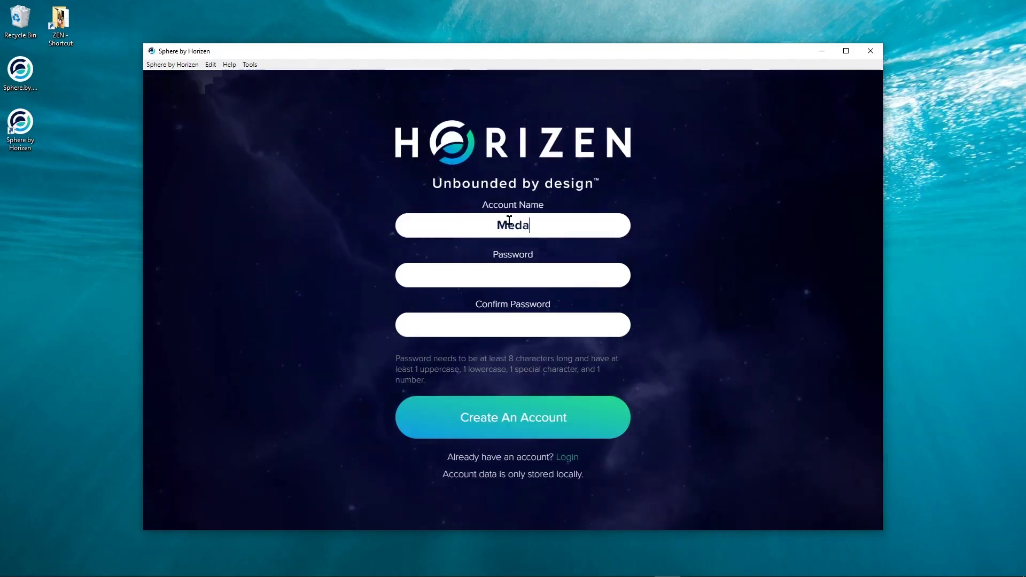
text(R)
Enter and confirm the new Sphere account password and submit the account details.
click(528, 275)
key(ctrl+v)
click(531, 325)
key(ctrl+v)
click(532, 432)
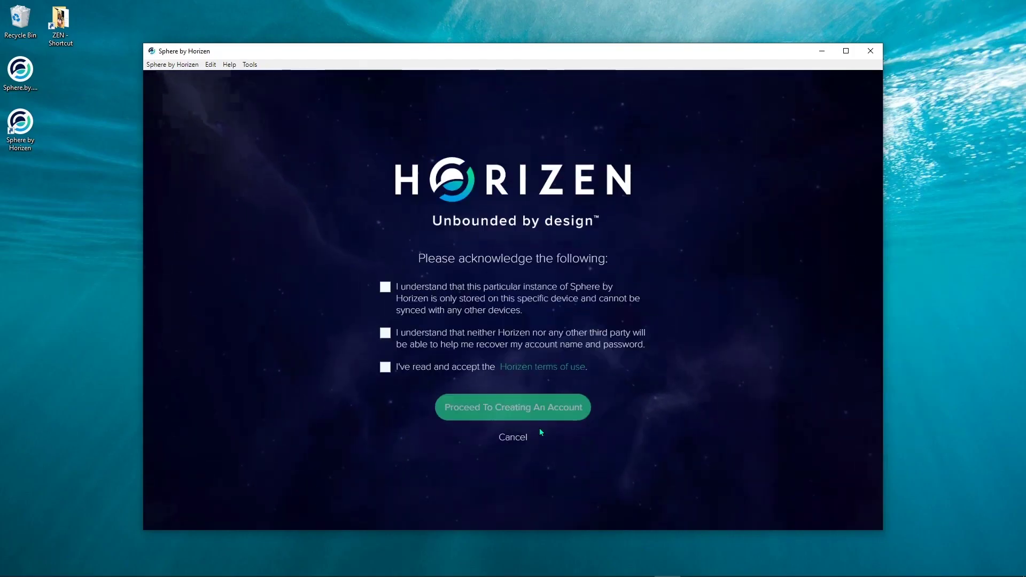
Acknowledge the local-storage, no-recovery and terms-of-use notices and create the account.
click(385, 286)
click(386, 333)
click(385, 366)
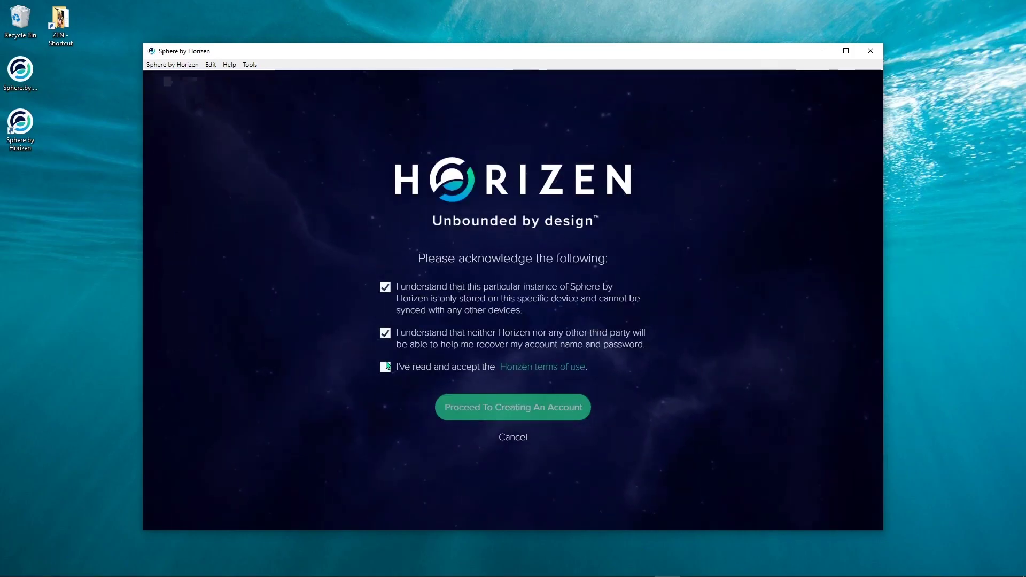
click(510, 410)
Add a brand new wallet and start entering its nickname 'Meda'.
click(285, 499)
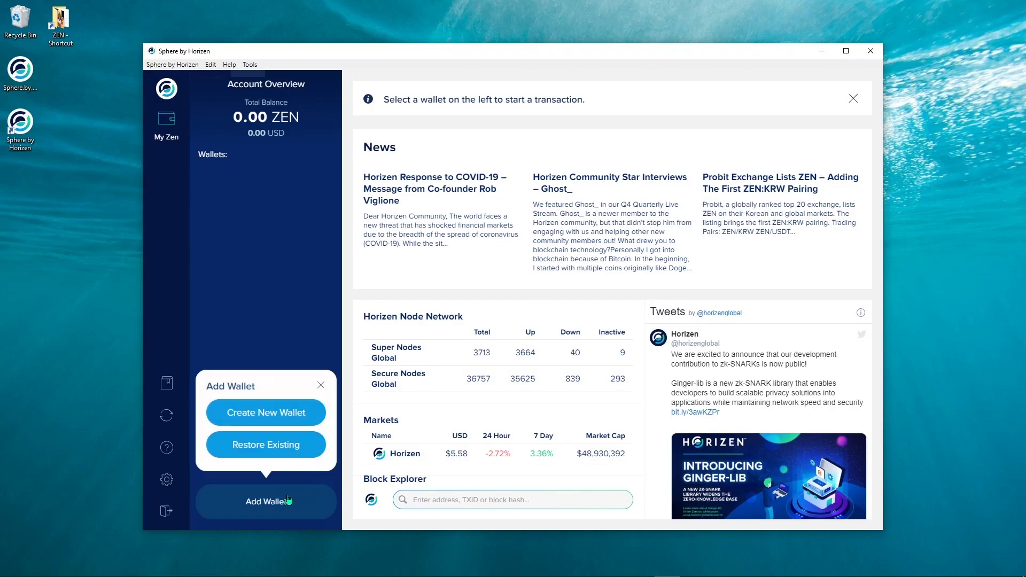
click(272, 414)
click(552, 241)
text(Meda)
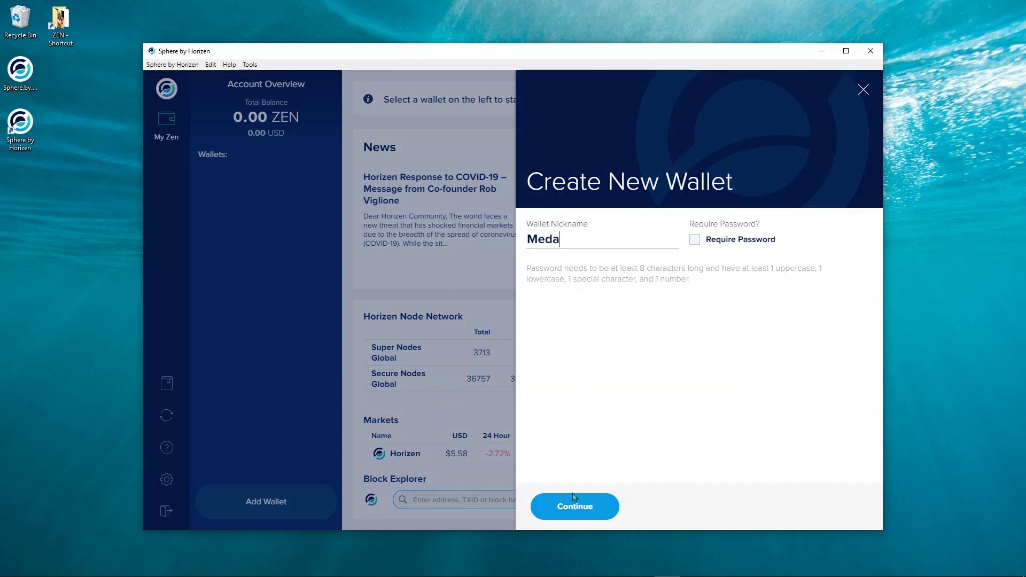
Generate the wallet's 24-word backup phrase and confirm it has been saved.
click(574, 504)
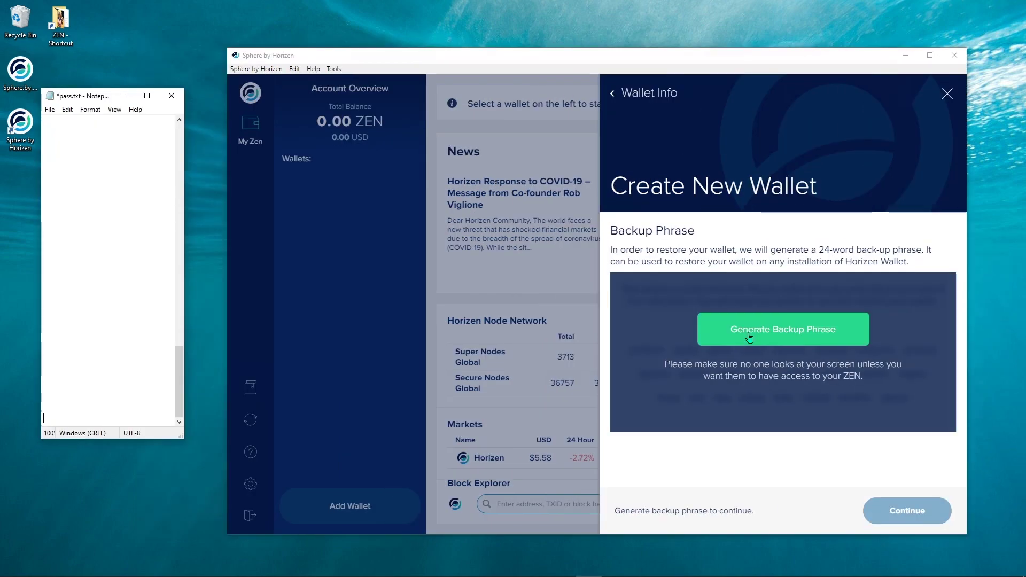
click(775, 333)
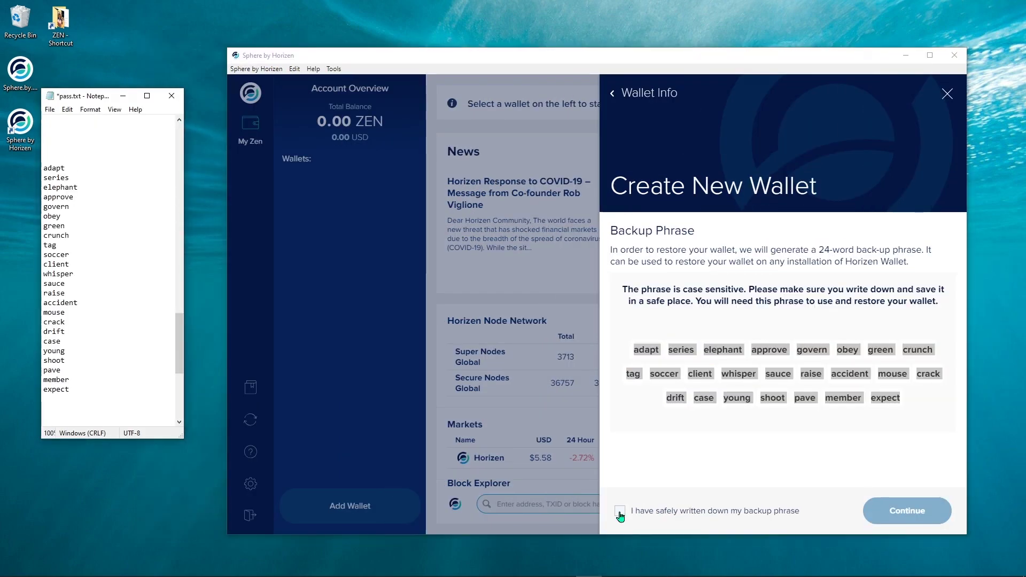
click(907, 511)
click(697, 329)
click(639, 389)
click(754, 350)
click(754, 329)
click(870, 348)
click(754, 369)
click(928, 348)
click(639, 349)
click(812, 389)
click(754, 389)
click(870, 329)
click(870, 389)
click(928, 369)
click(870, 368)
click(639, 329)
click(928, 329)
click(927, 389)
click(696, 389)
click(812, 369)
click(639, 368)
click(812, 349)
click(626, 415)
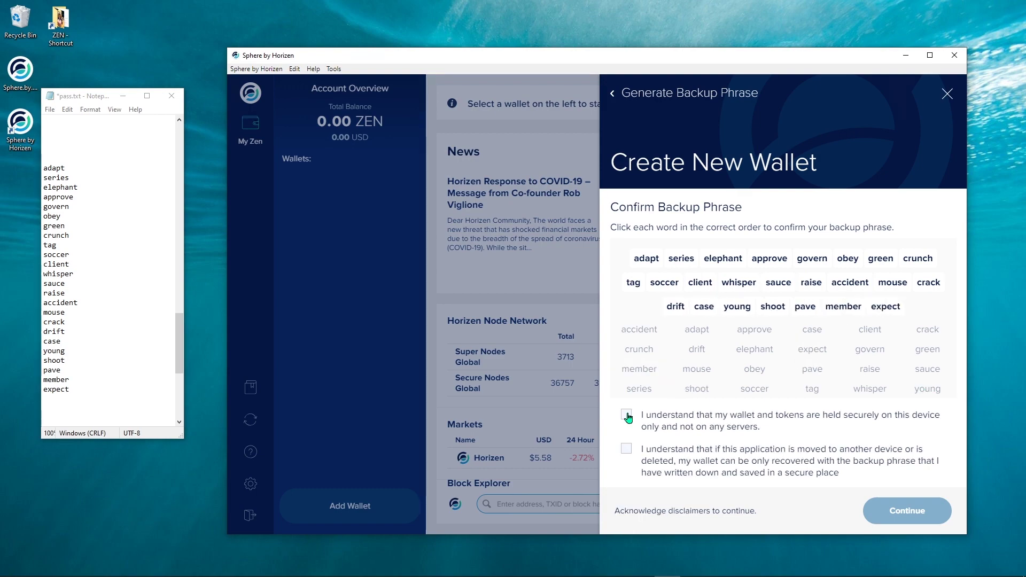
click(627, 449)
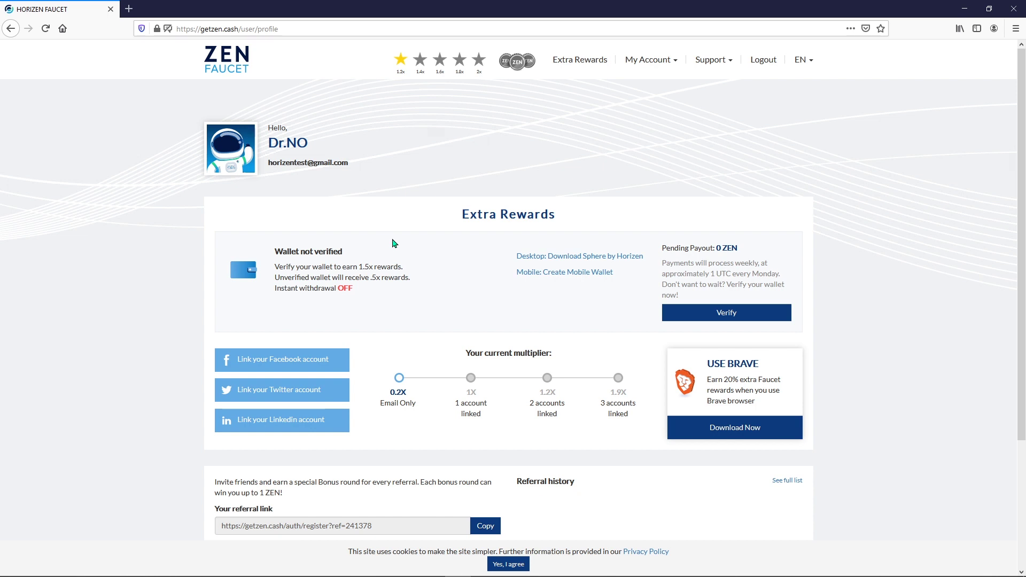
Open the Register and Verify Address form from the profile's Extra Rewards section.
click(712, 314)
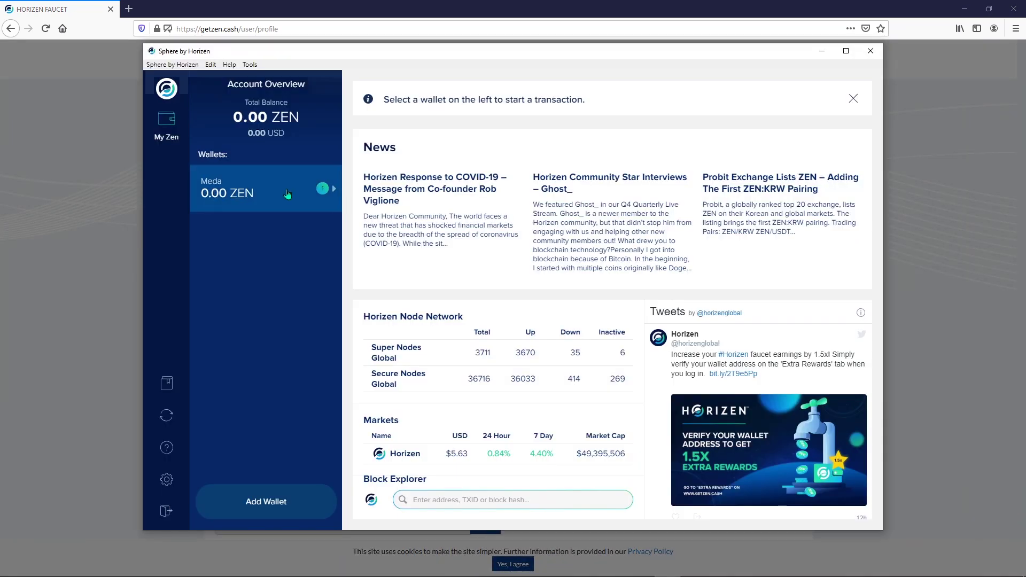
Open the Meda wallet and copy Address 1's ZEN address.
click(288, 194)
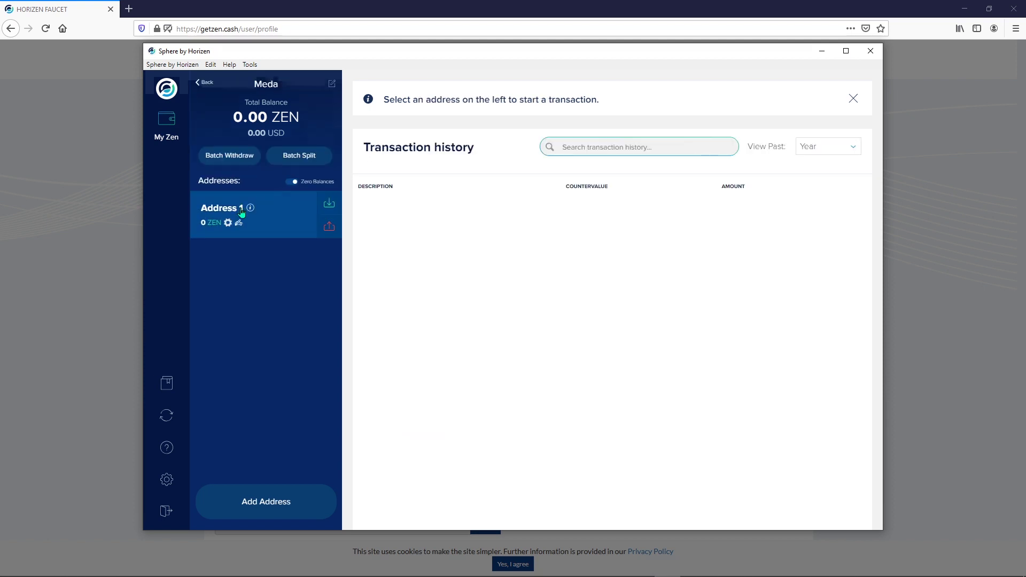
mouse_move(251, 208)
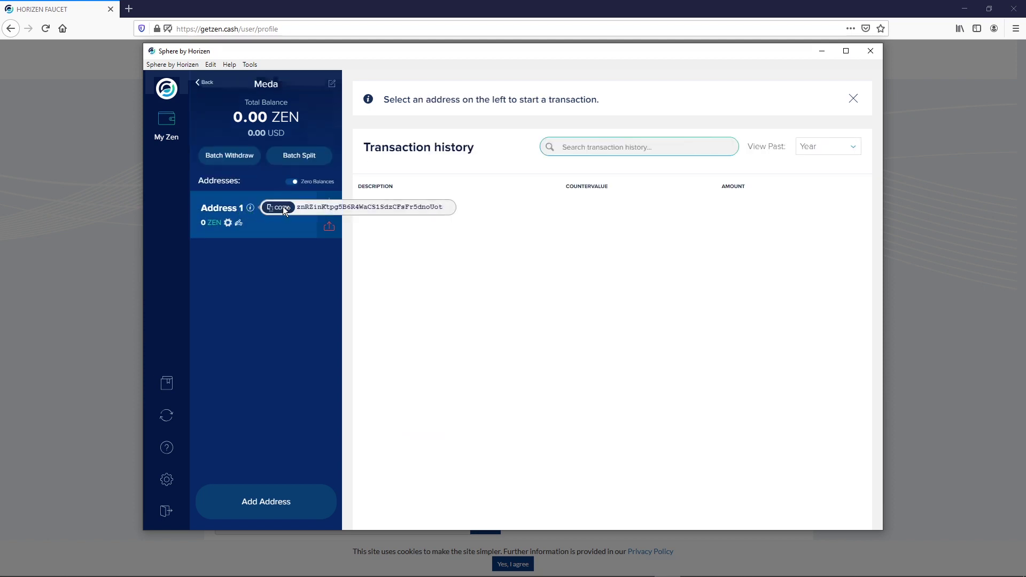
click(281, 208)
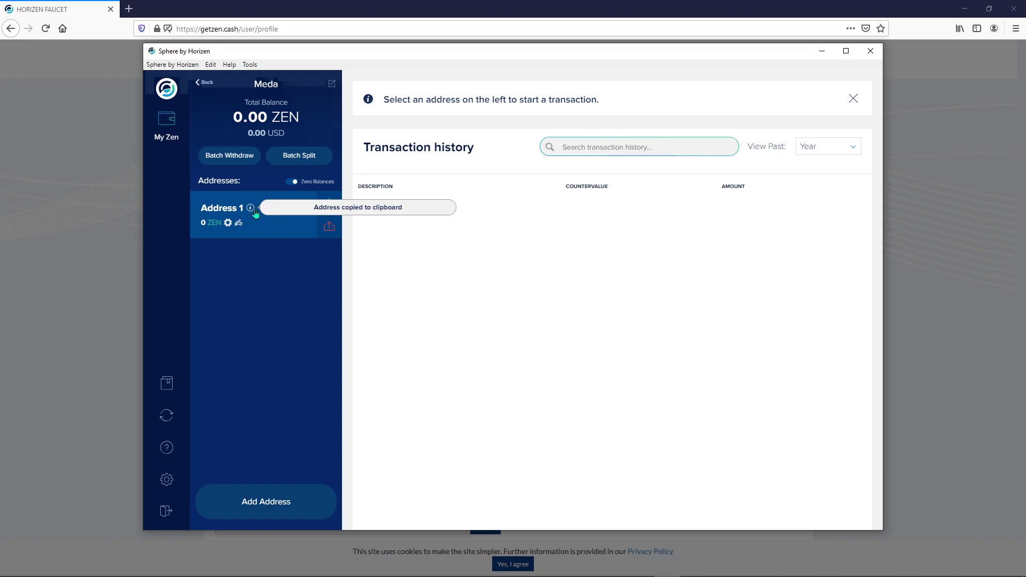
Paste the Meda Address 1 into the faucet's ZEN address field and save it.
click(821, 51)
right_click(416, 236)
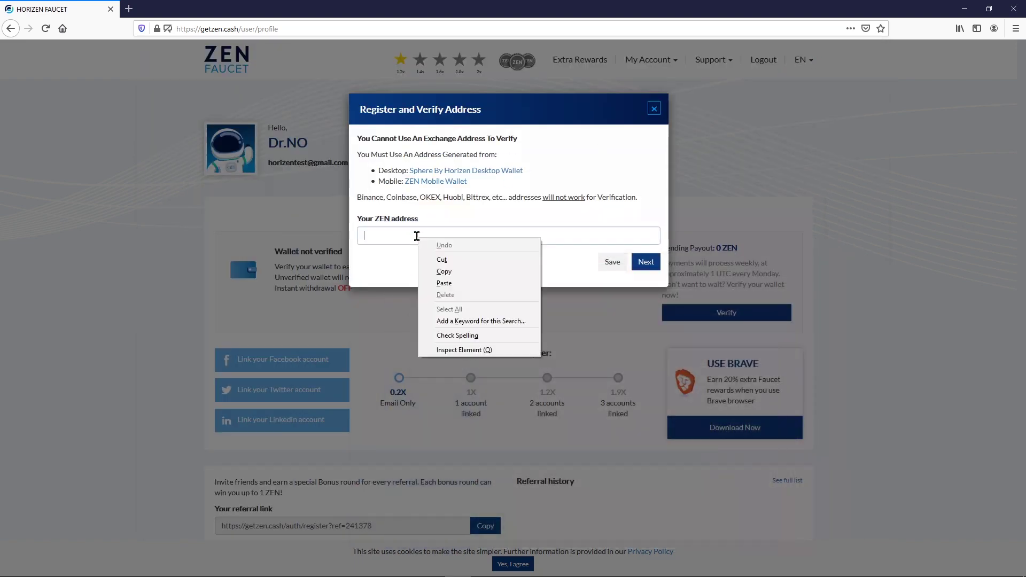
click(444, 283)
click(614, 265)
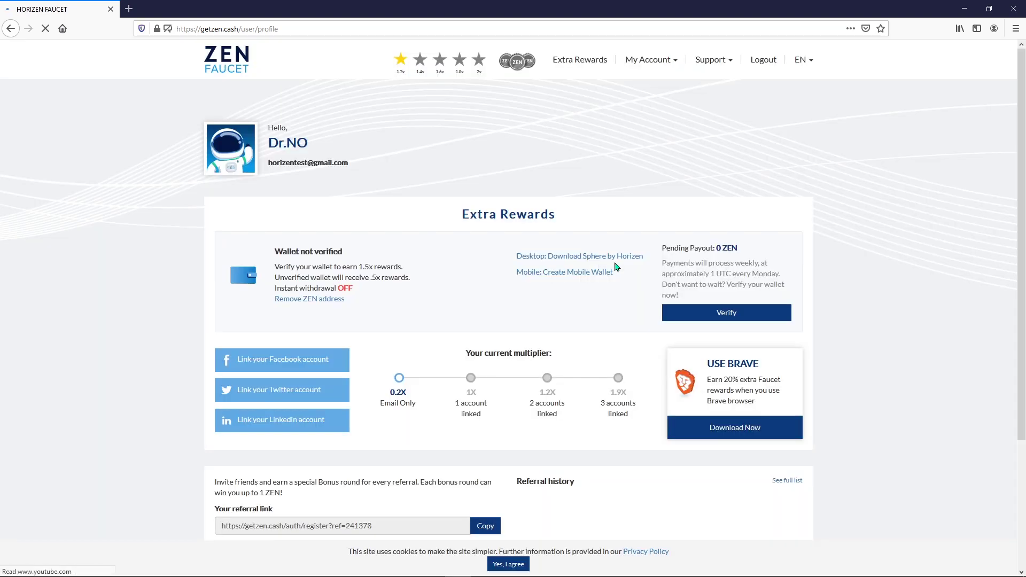
Reopen verification, view the Sphere signing instructions, and copy the secret message 'ZEN is awesome 241378'.
click(727, 313)
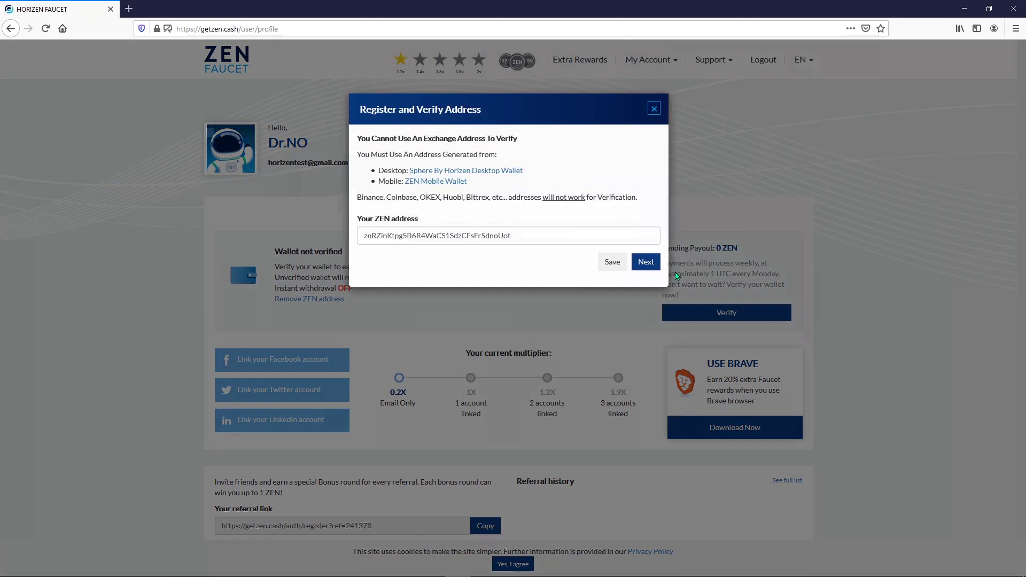
click(646, 262)
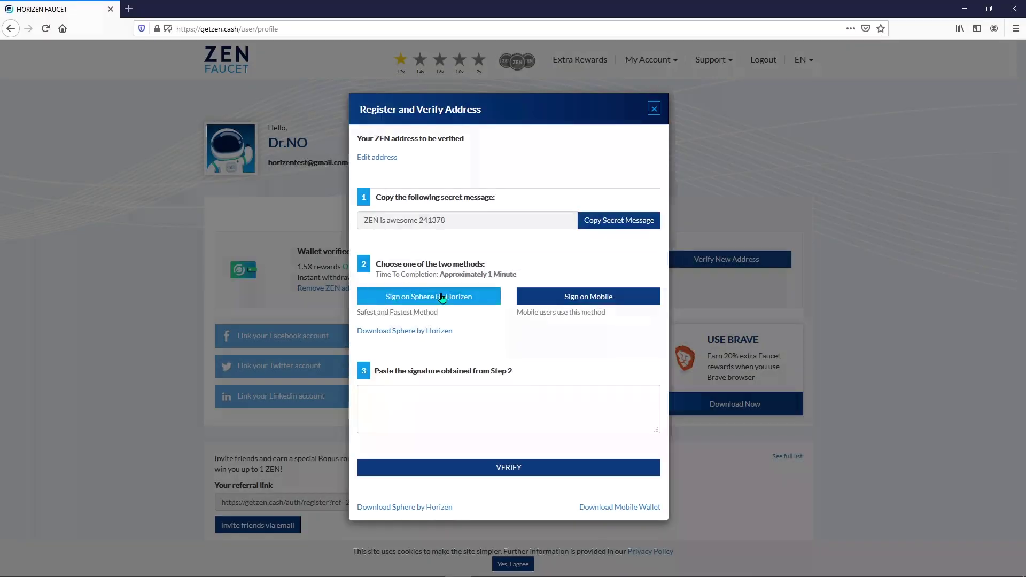
click(443, 302)
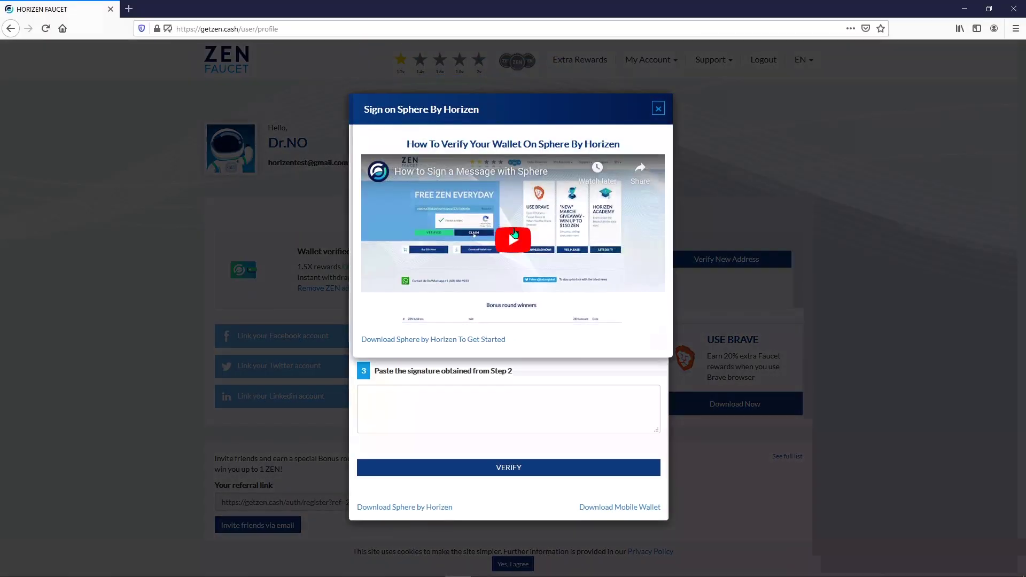
click(474, 313)
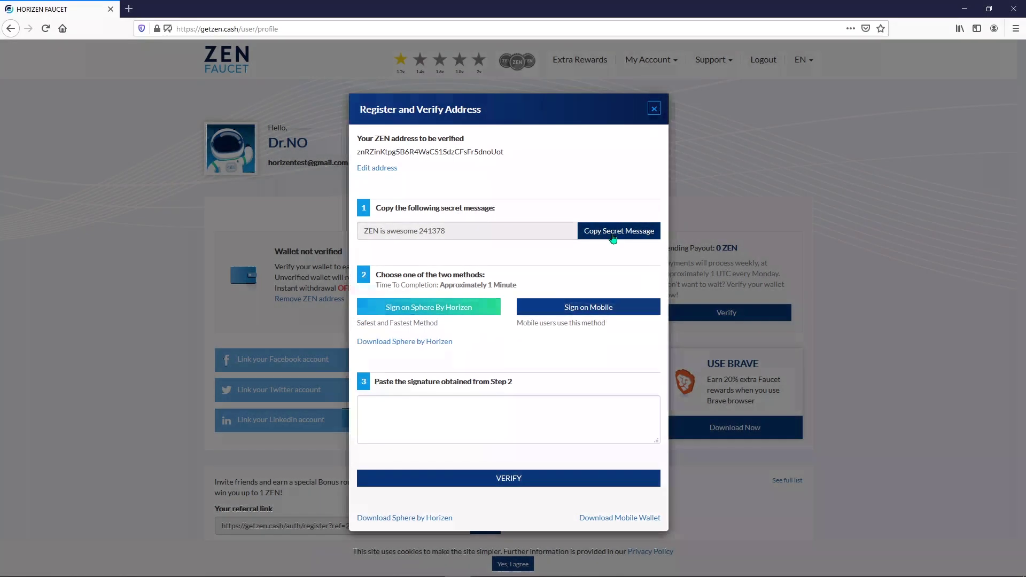
click(611, 234)
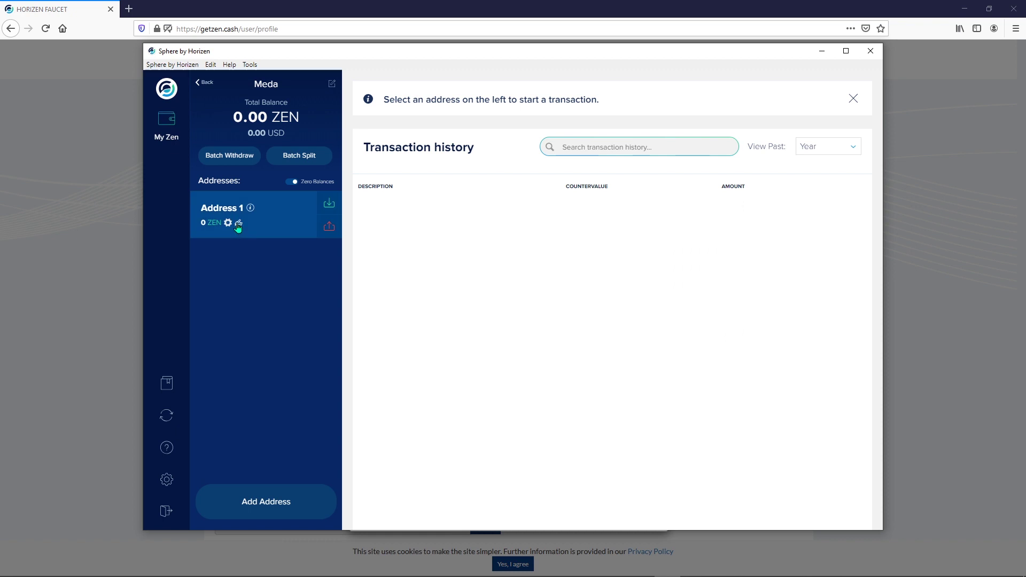
Sign the secret message with Address 1 in Sphere and copy the signature.
click(239, 224)
right_click(554, 247)
click(586, 267)
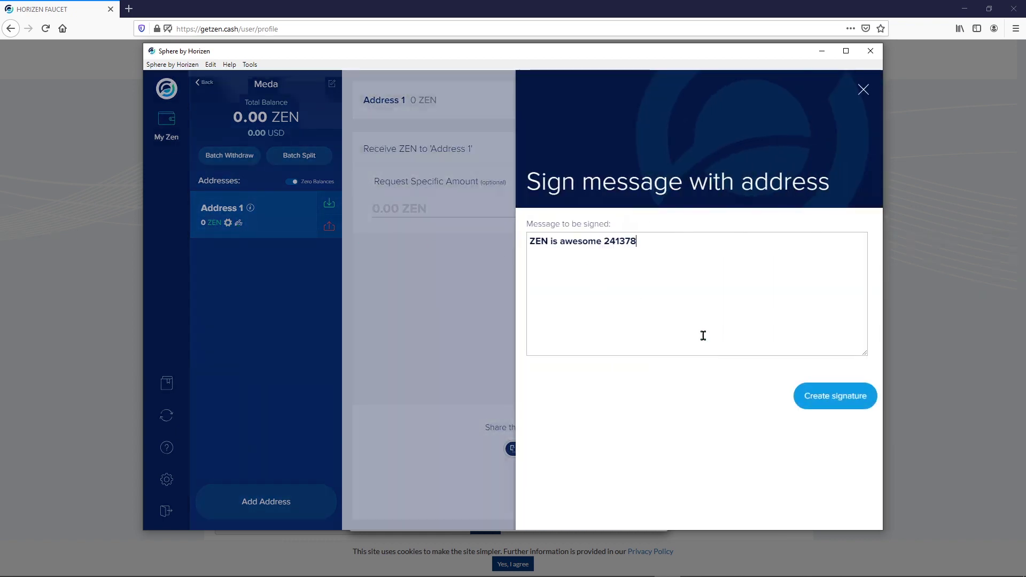
click(833, 396)
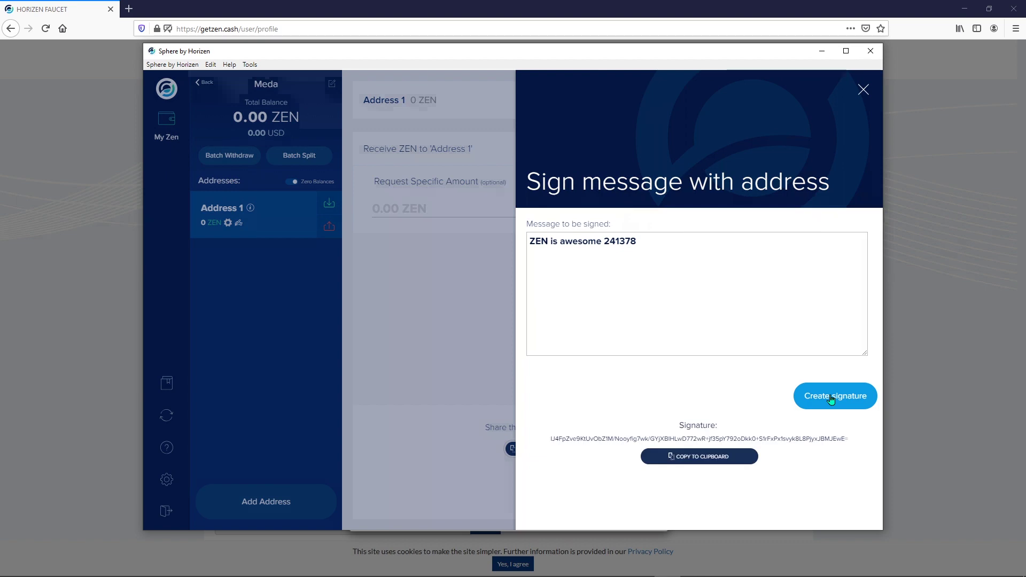
click(710, 456)
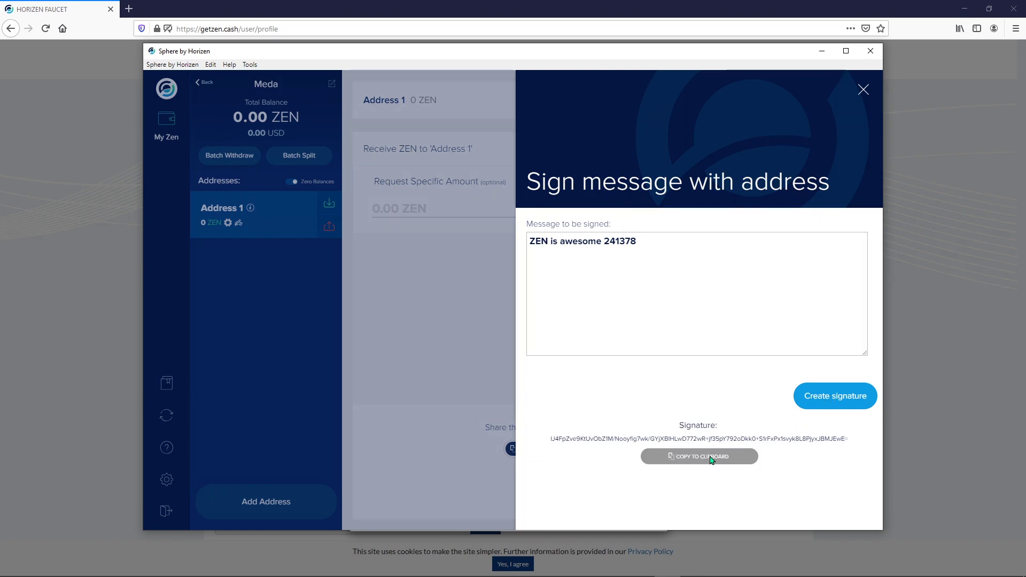
Paste the signature into the faucet's signature box and verify the wallet.
click(819, 55)
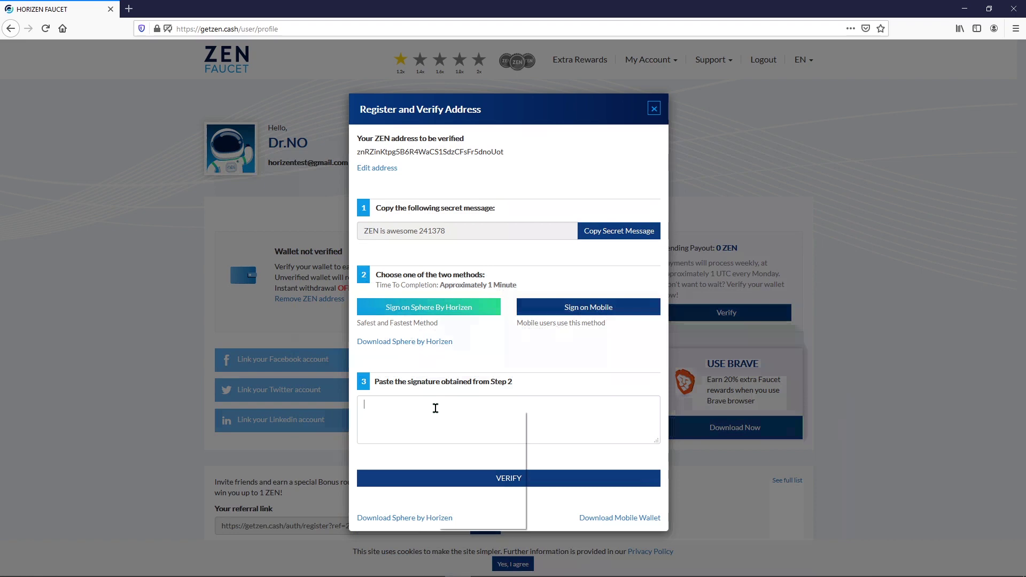
right_click(433, 415)
click(454, 459)
click(505, 481)
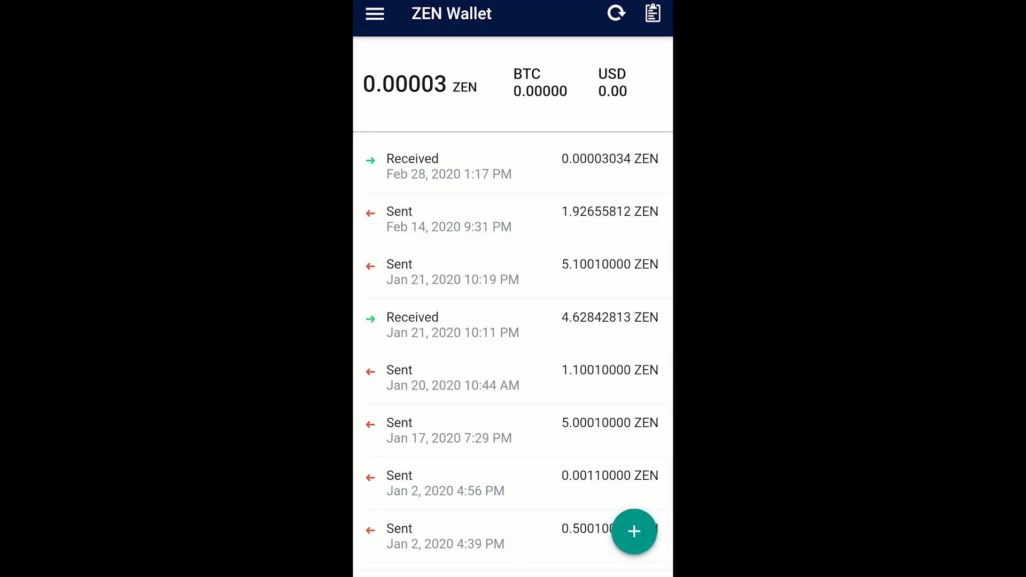
Open ZEN Wallet's Settings from the navigation drawer.
click(375, 14)
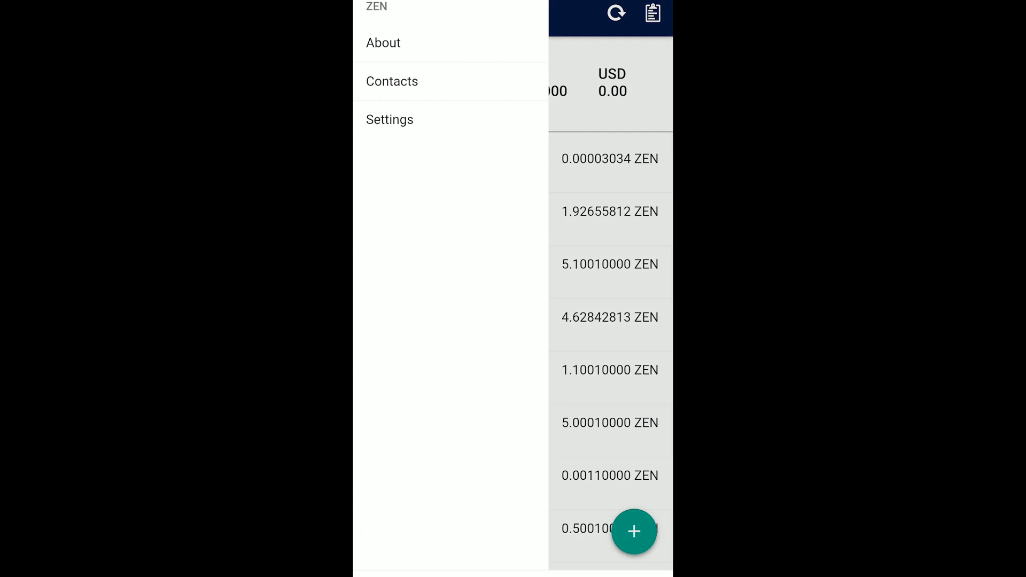
click(390, 120)
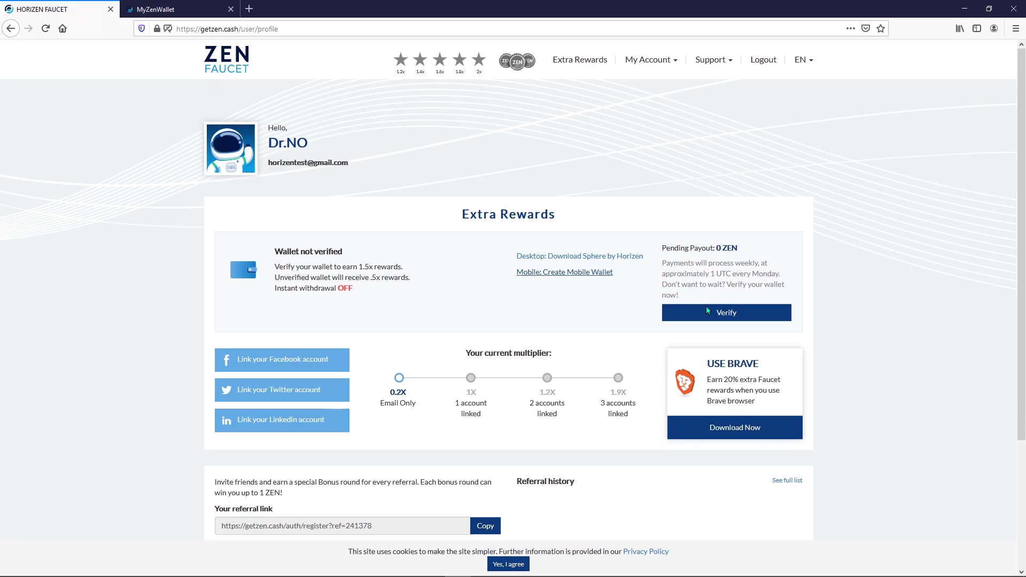
Save the pasted ZEN address, then reopen verification to reach the 'ZEN is awesome 241378' step.
click(709, 311)
right_click(433, 229)
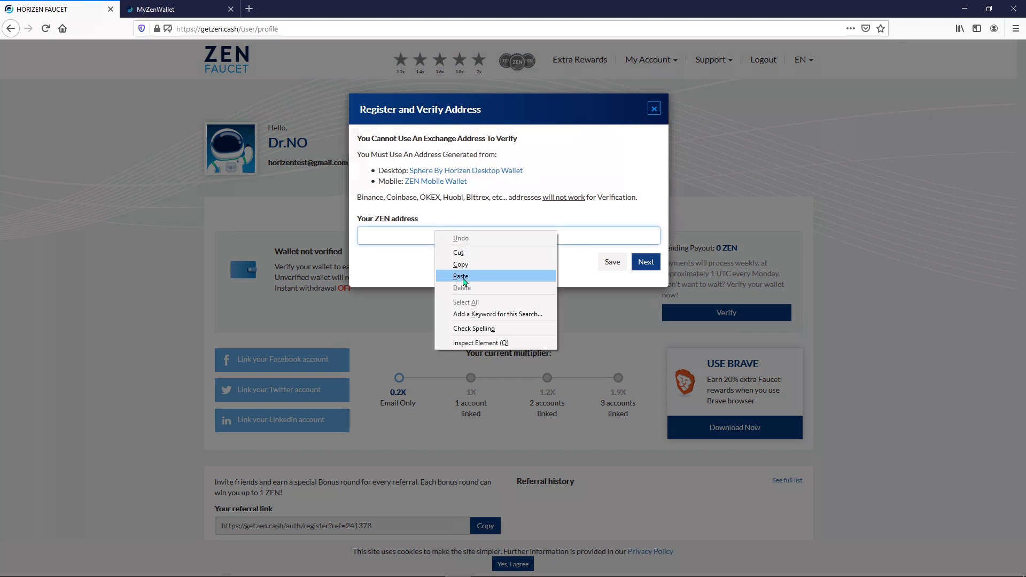
click(468, 276)
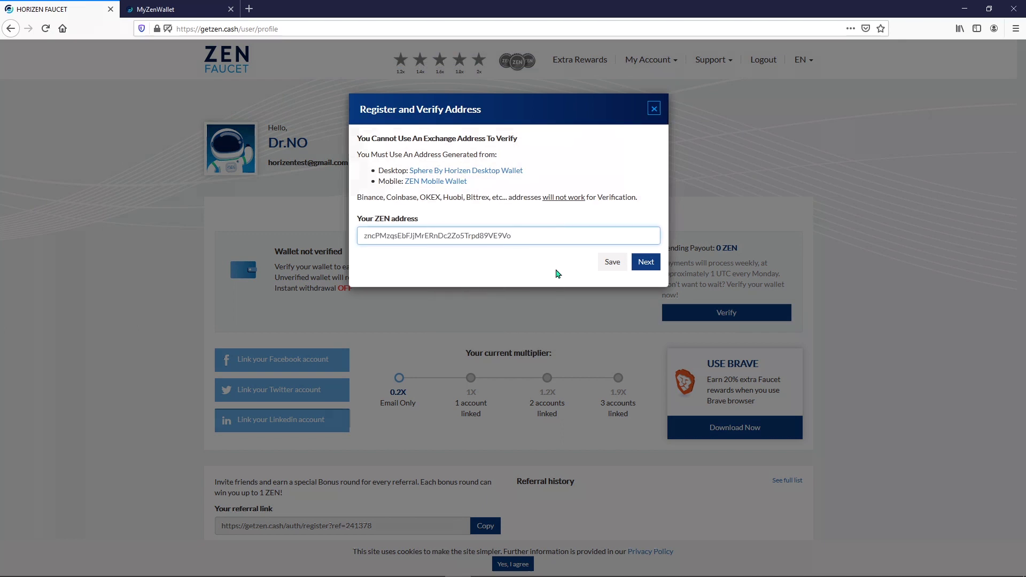
click(613, 265)
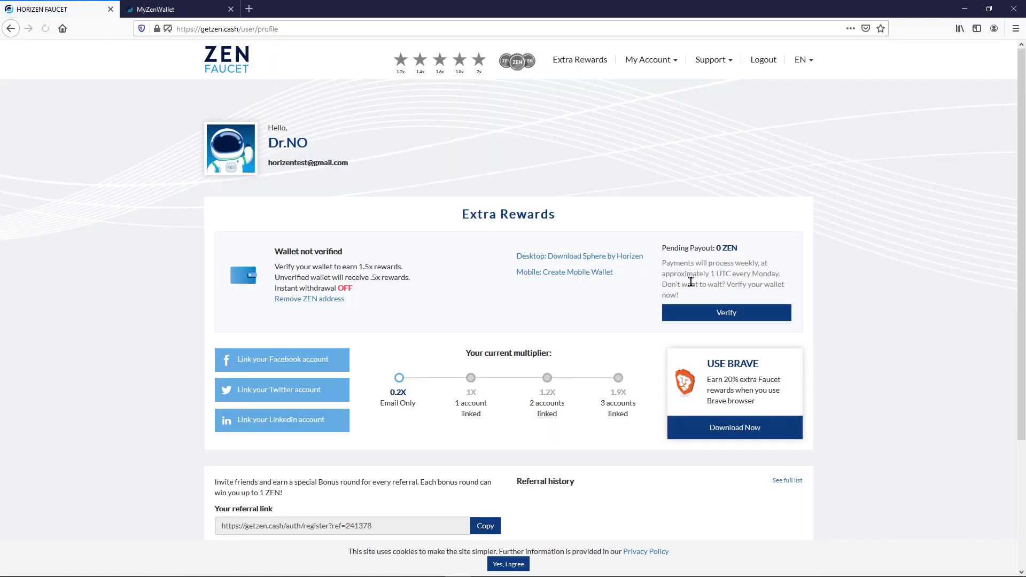
click(724, 312)
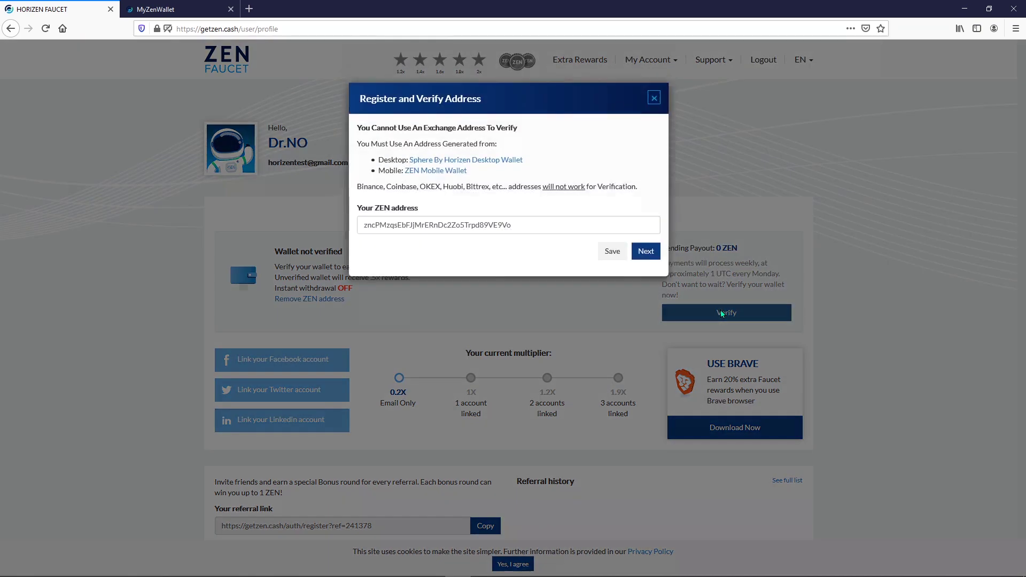
click(646, 262)
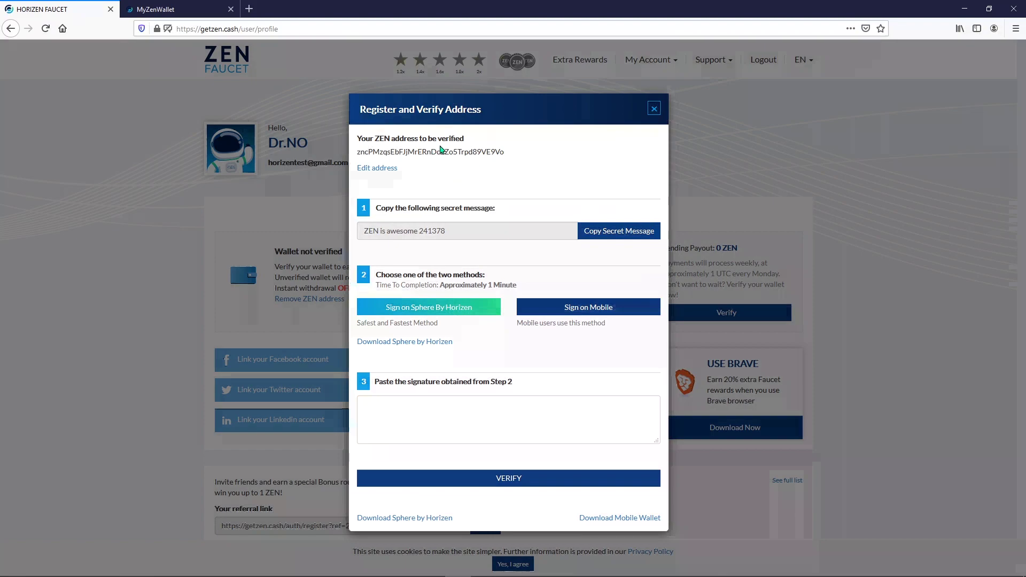
Sign 'ZEN is awesome 241378' on the web Sign Message page using the private key, then copy the signature.
click(579, 307)
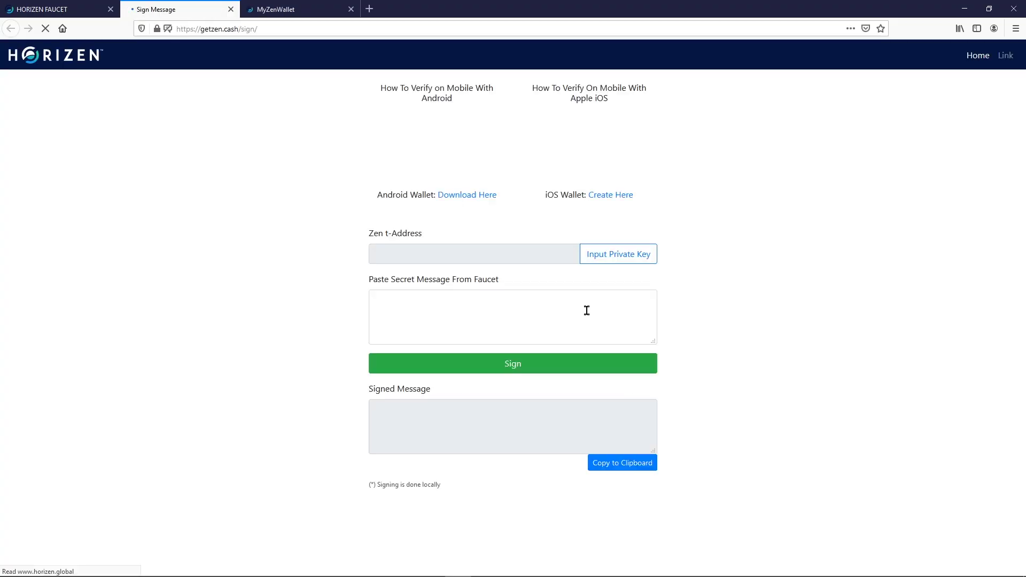
right_click(437, 306)
click(469, 356)
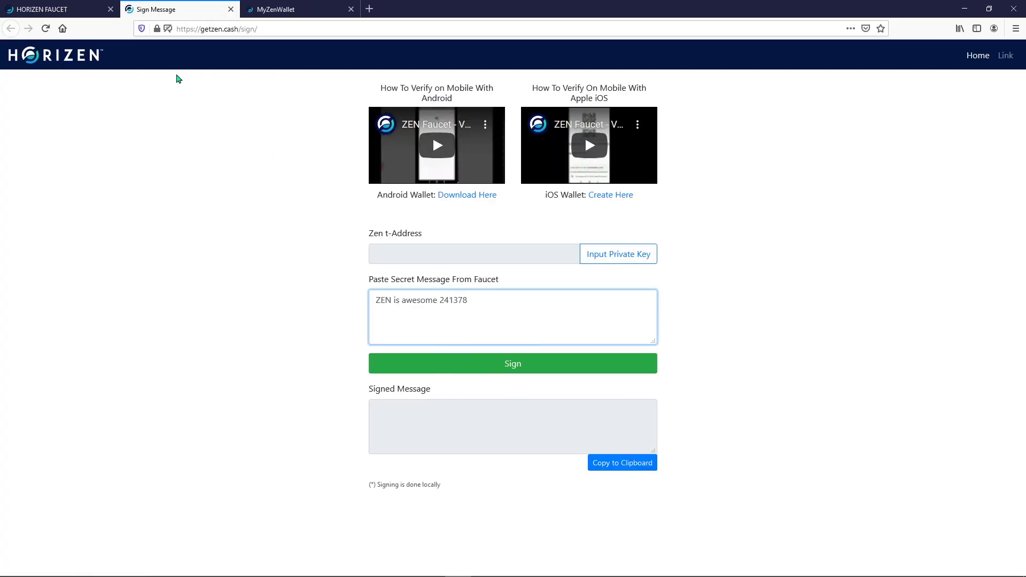
click(615, 256)
click(428, 120)
key(ctrl+v)
click(629, 173)
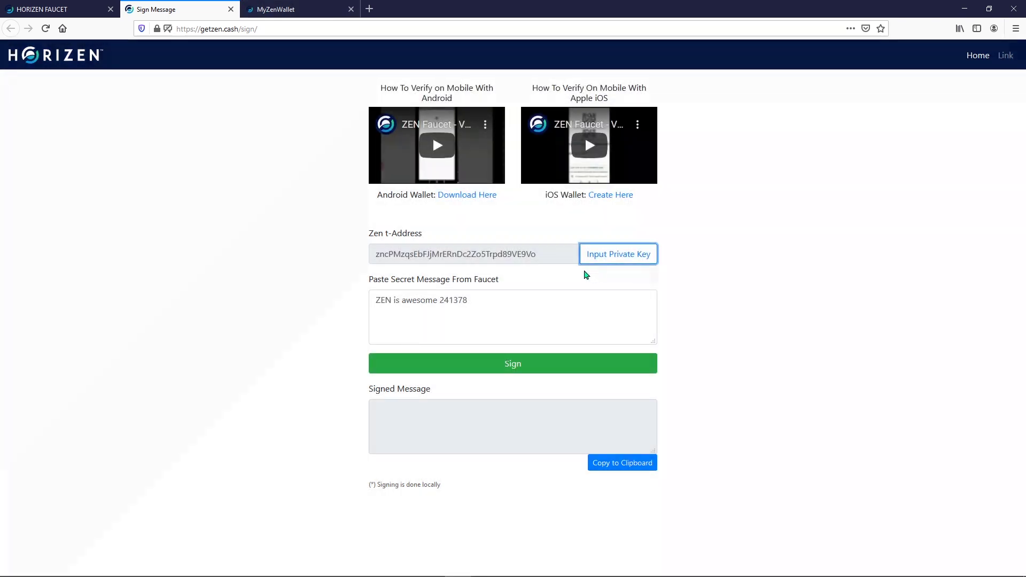
click(471, 367)
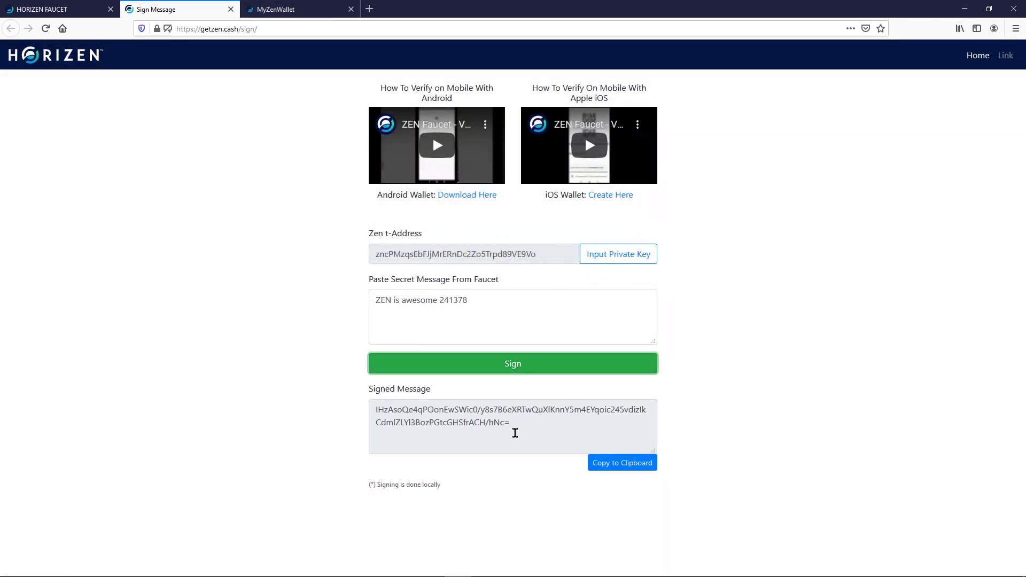
click(629, 469)
Paste the signature into the faucet's signature field and verify the wallet.
click(80, 8)
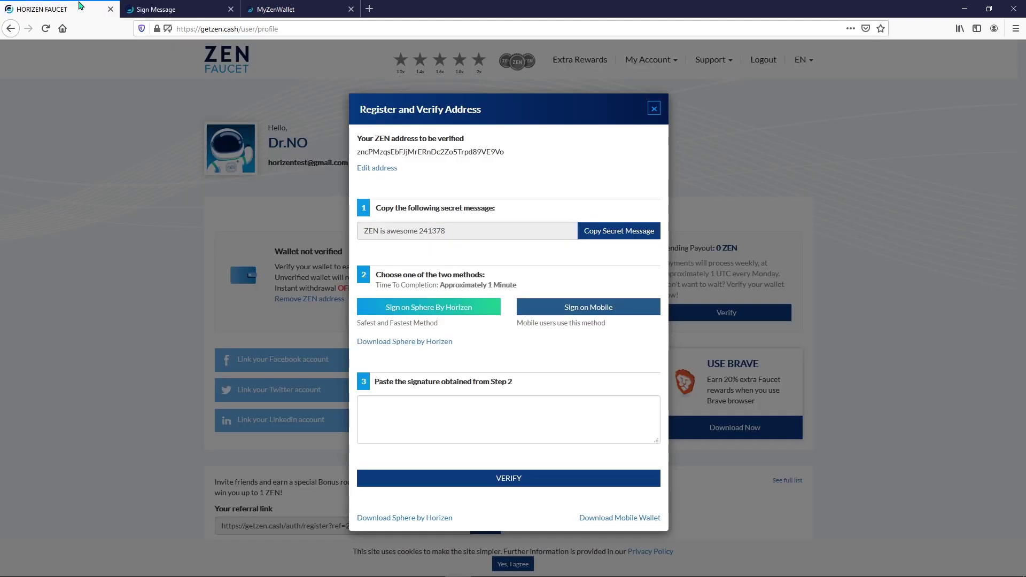
right_click(464, 417)
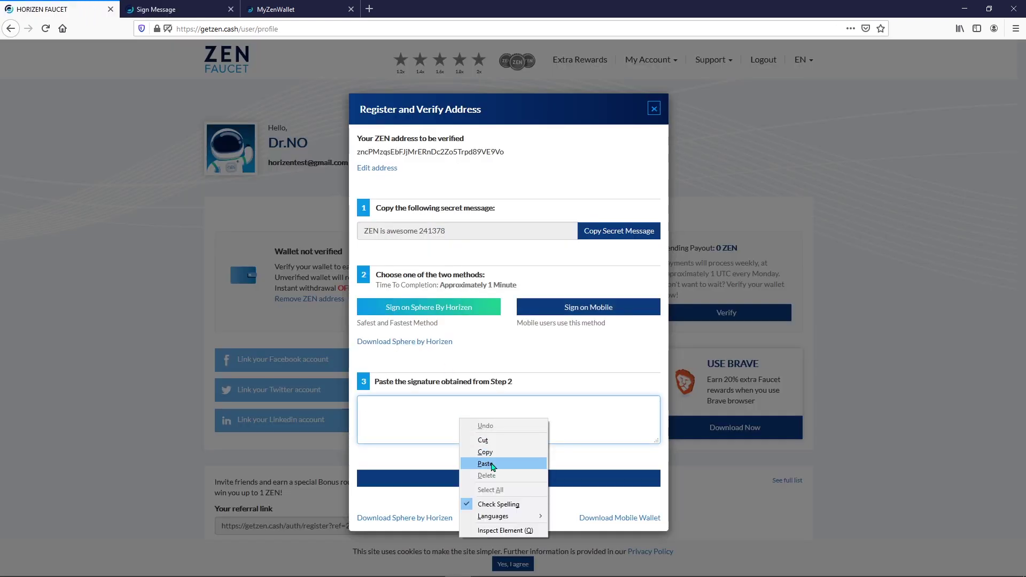
click(489, 461)
click(517, 482)
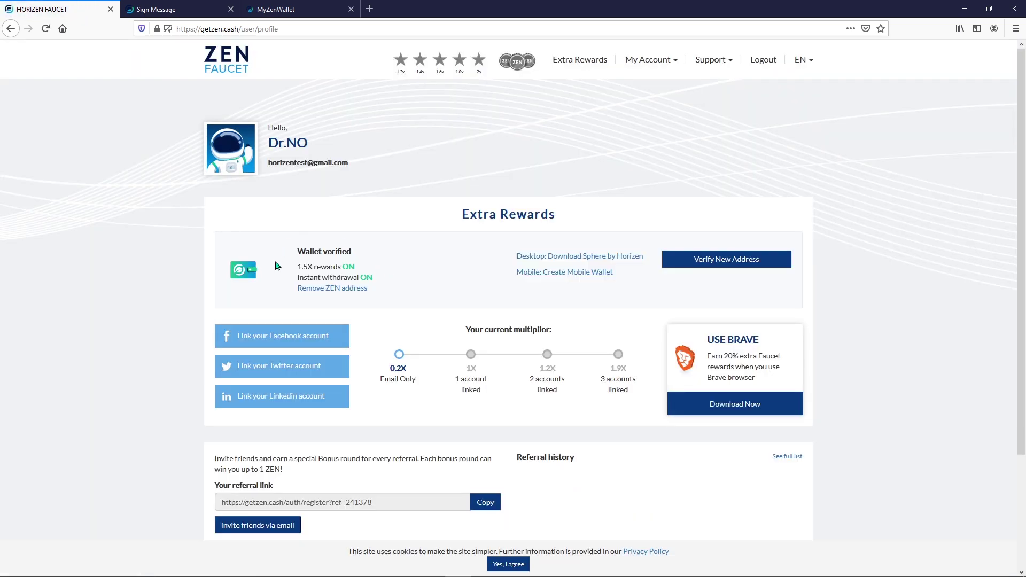
Claim 8625 ZENtoshi with the 1.5x verified-address bonus, then go to Extra Rewards.
click(225, 60)
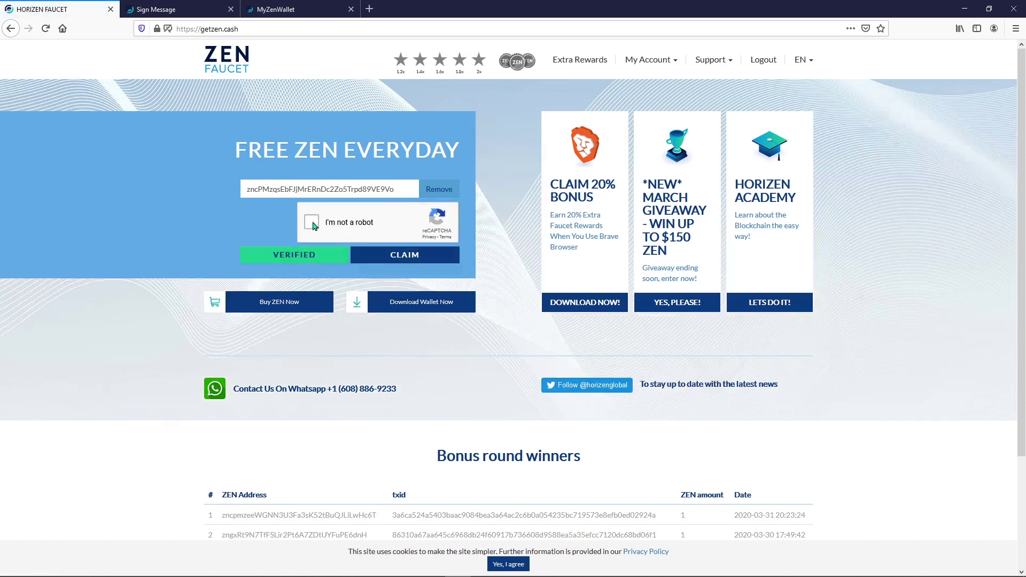
click(320, 225)
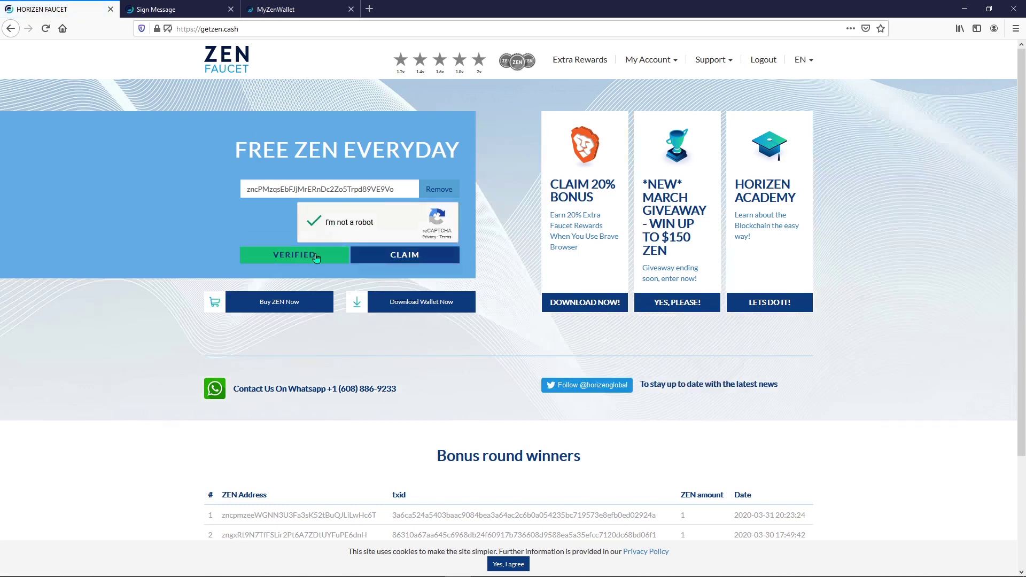
click(423, 260)
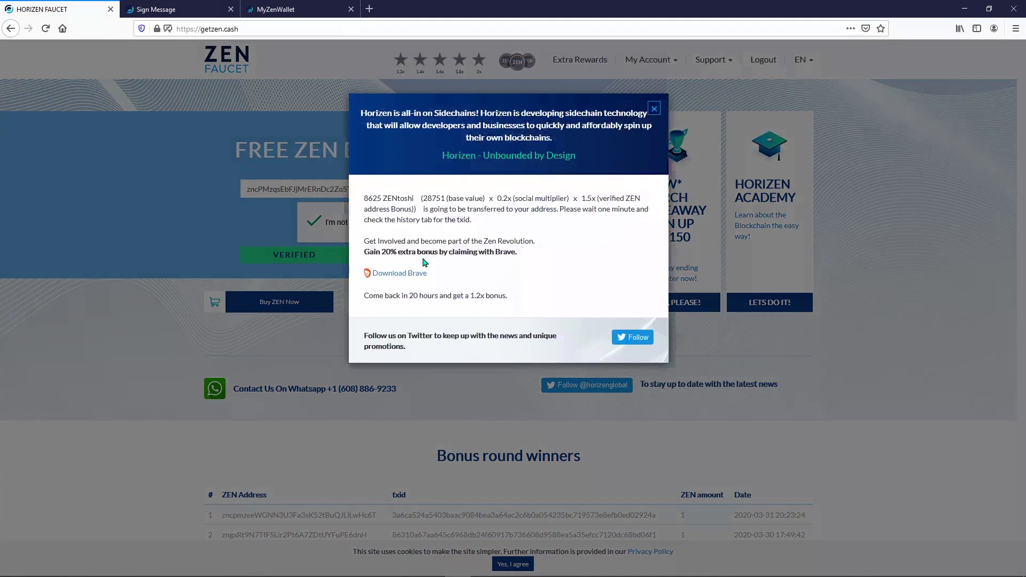
drag(581, 198, 503, 232)
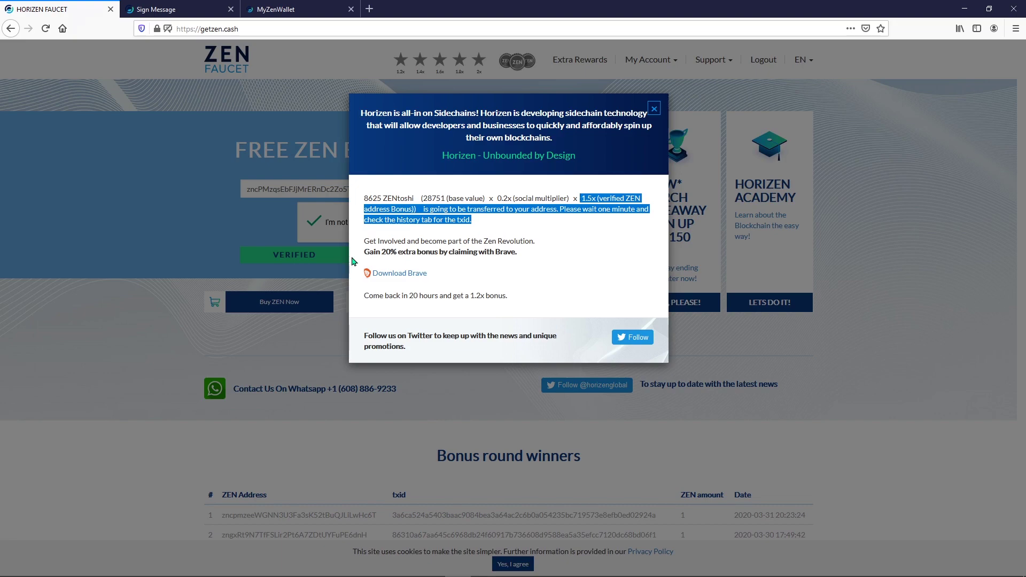
click(179, 334)
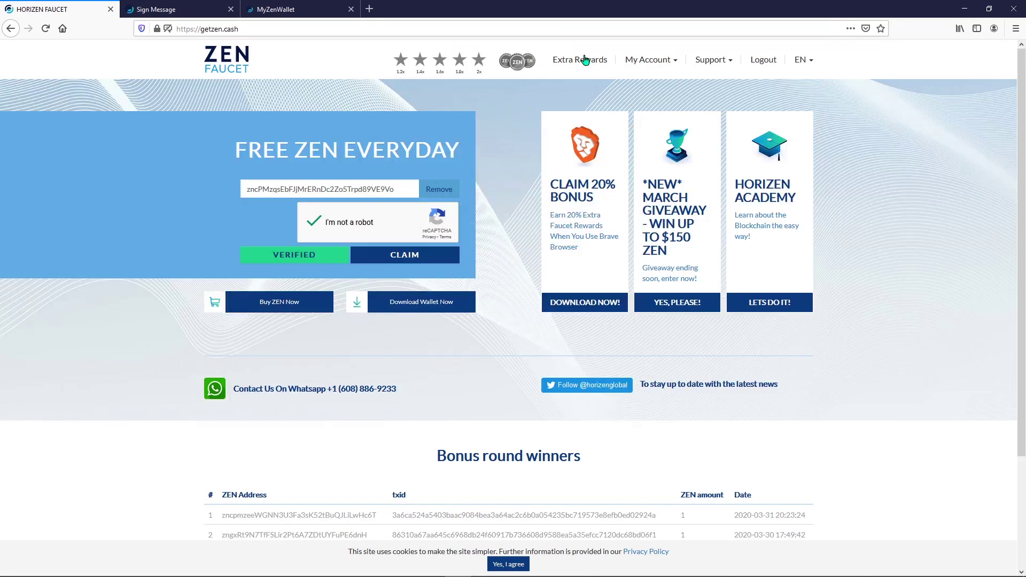
click(585, 61)
scroll(415, 232, down, 3)
Check the processing claim in Claim History, then generate a new T address paper wallet.
click(376, 445)
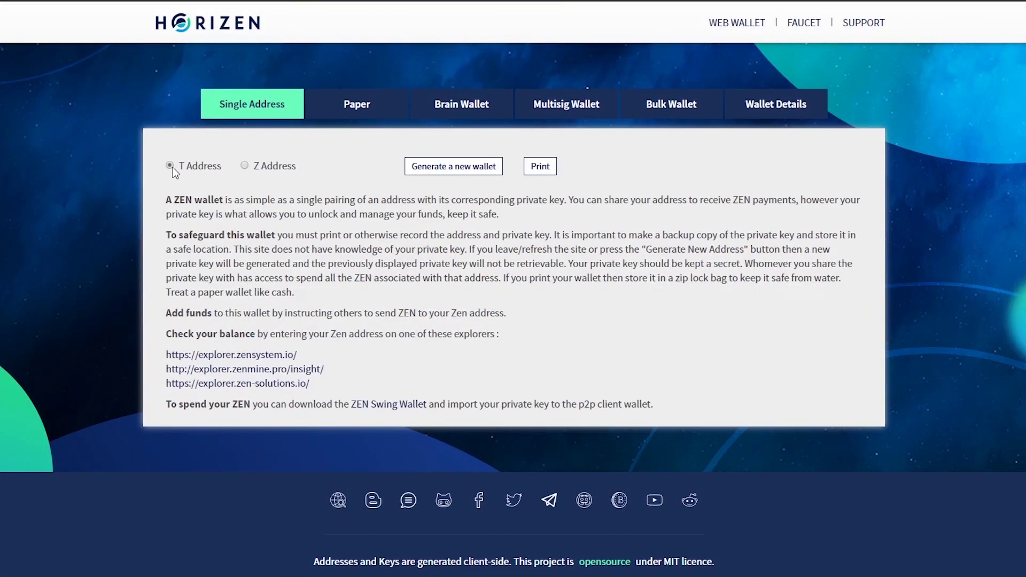
click(472, 171)
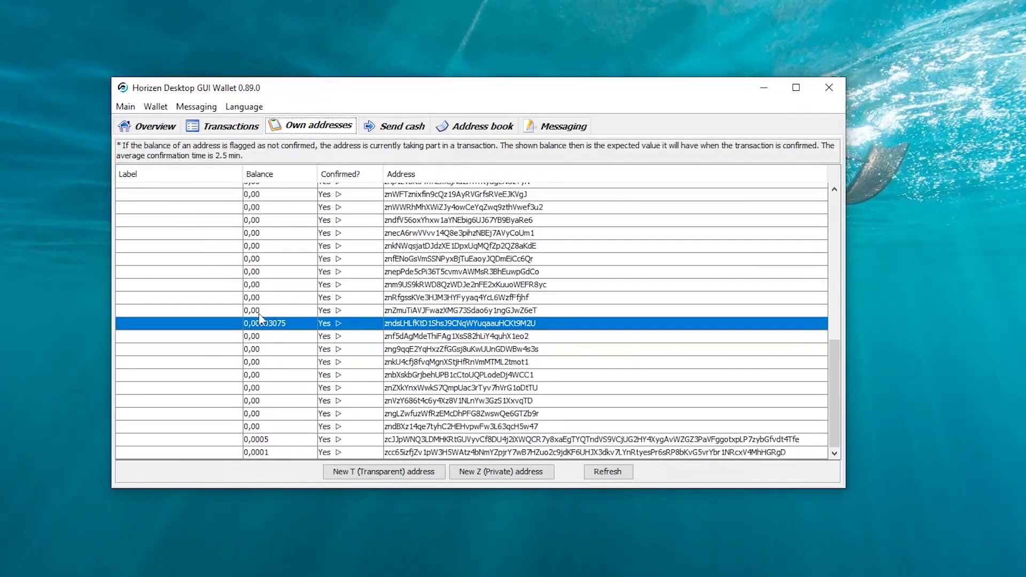
Copy the private key of the Own addresses entry holding 0,00003075.
right_click(279, 325)
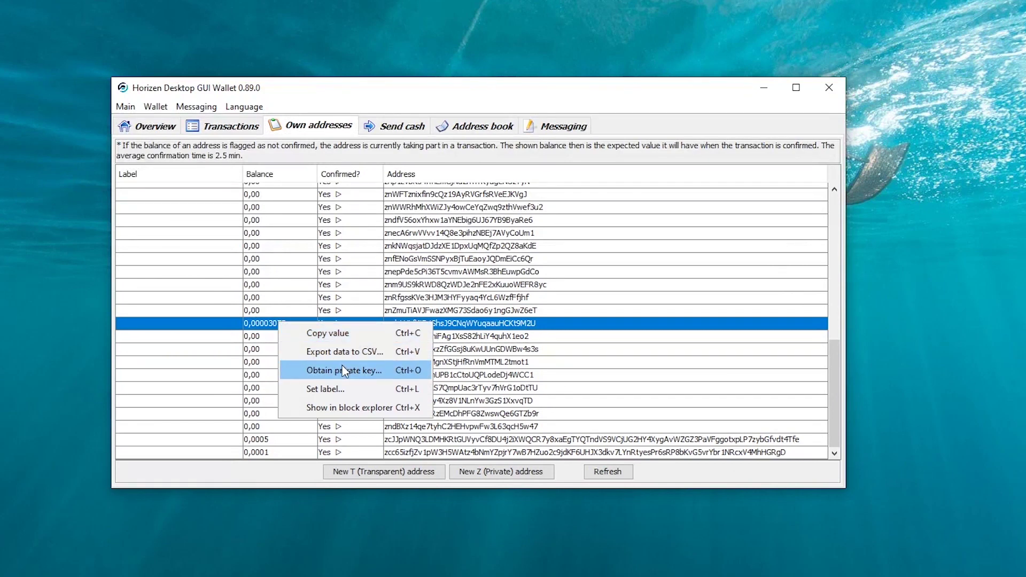
click(353, 377)
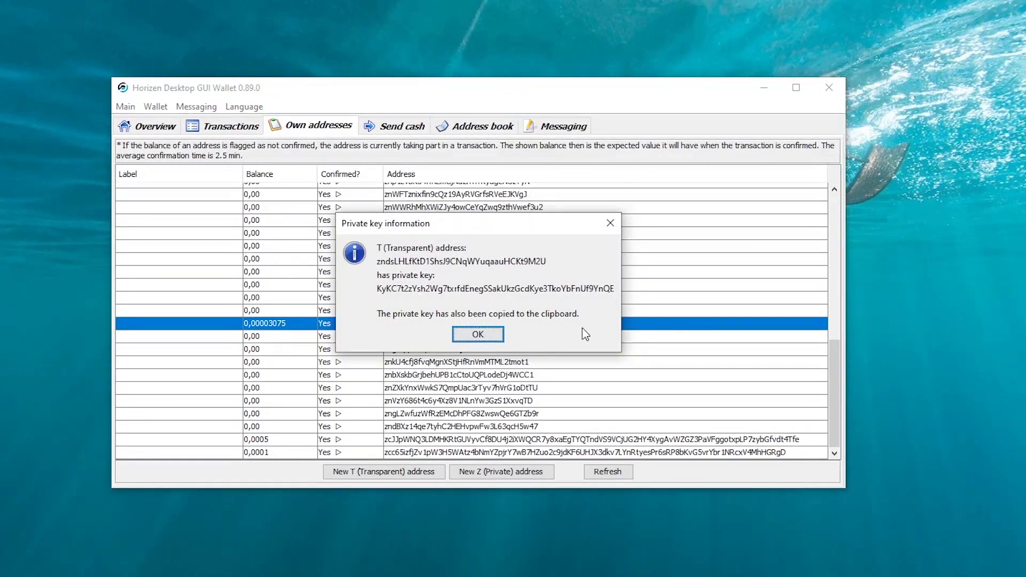
click(478, 336)
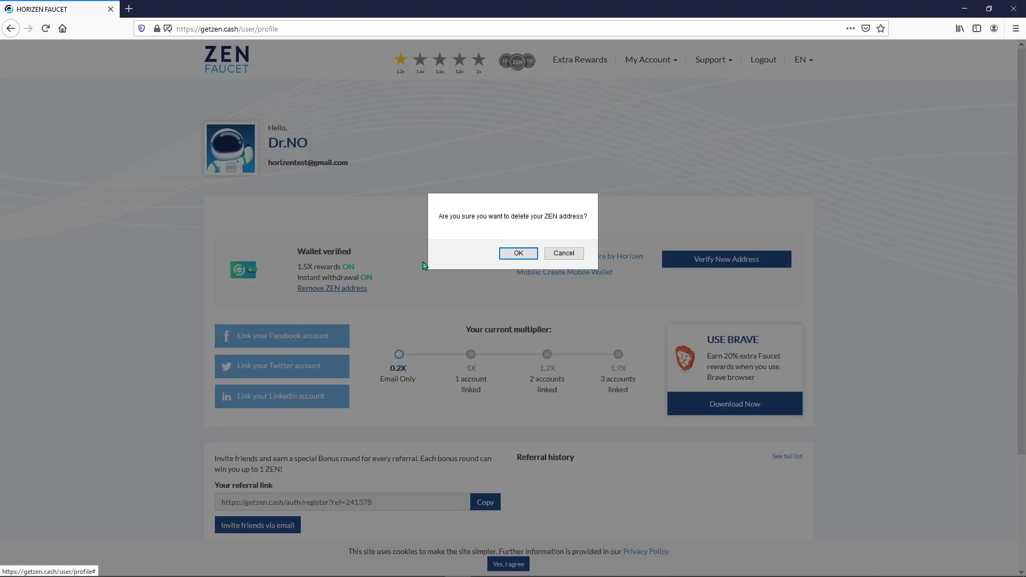
Confirm deleting the ZEN address, leaving the wallet unverified with instant withdrawal off.
click(508, 254)
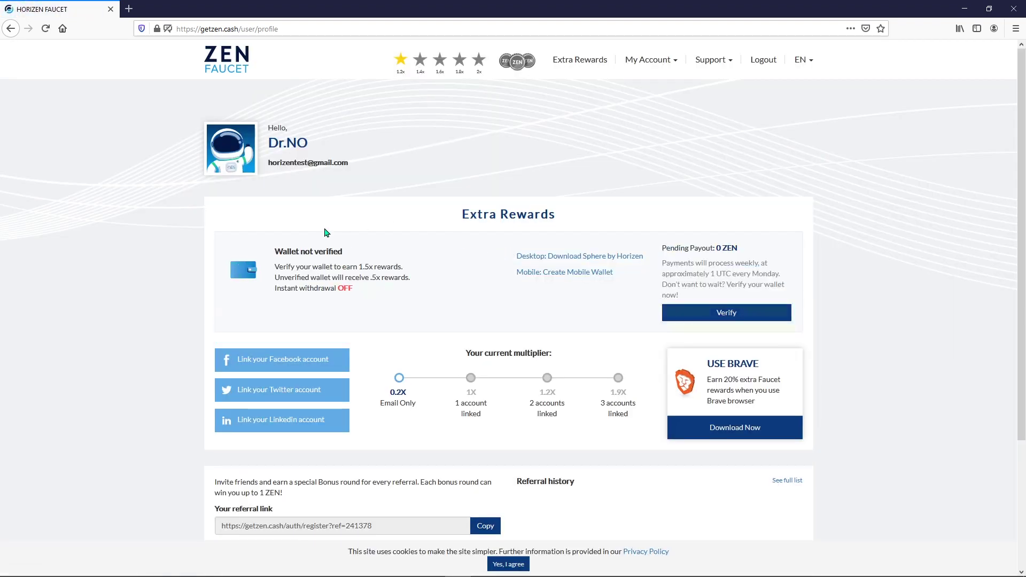